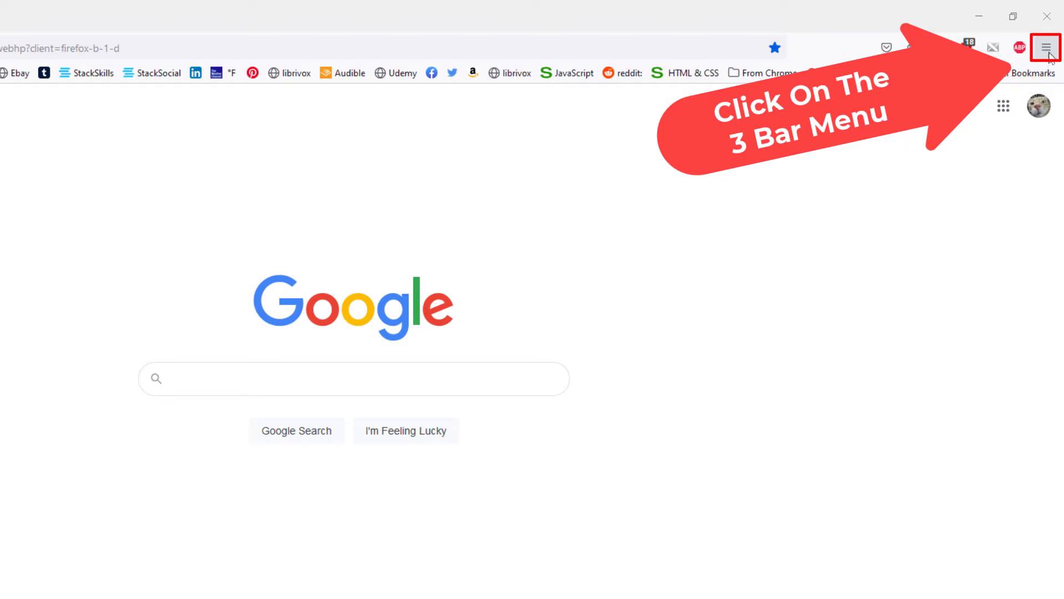
Open Firefox Settings from the three-bar main menu
click(1048, 52)
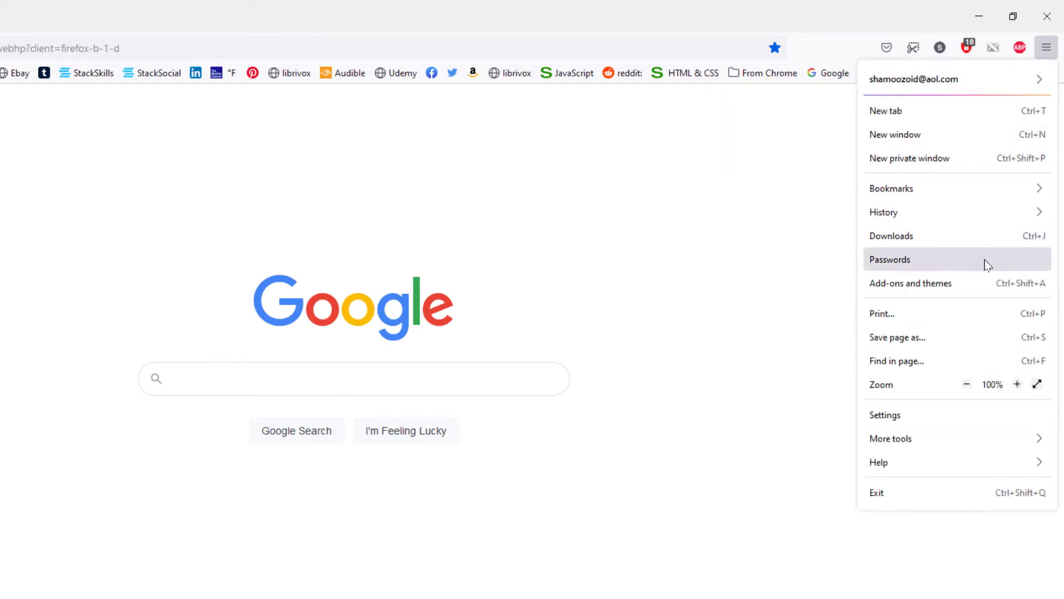
click(935, 413)
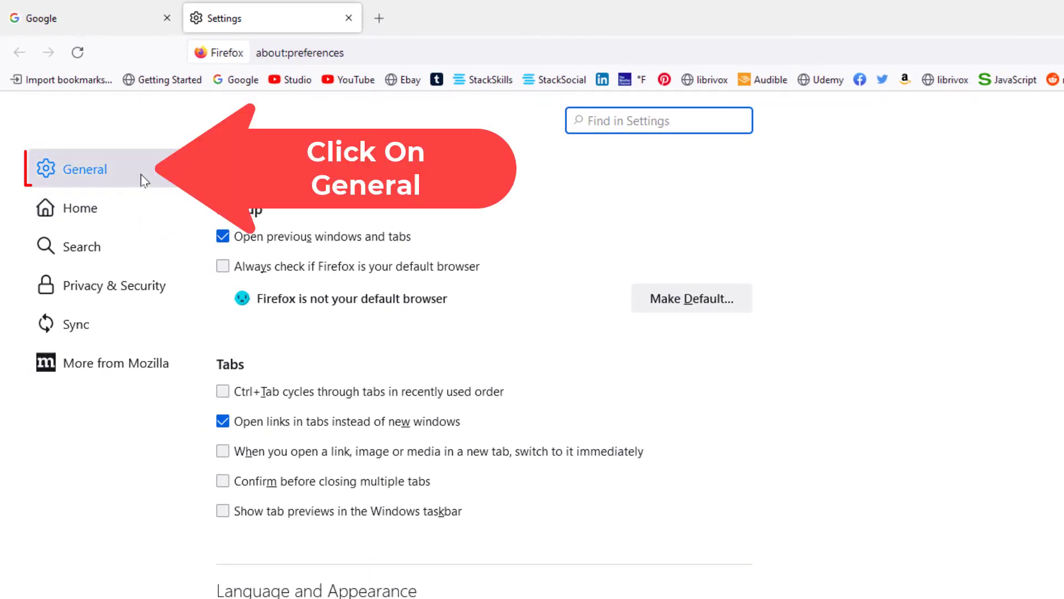
Go to the General section and choose Make Default for Firefox
click(131, 177)
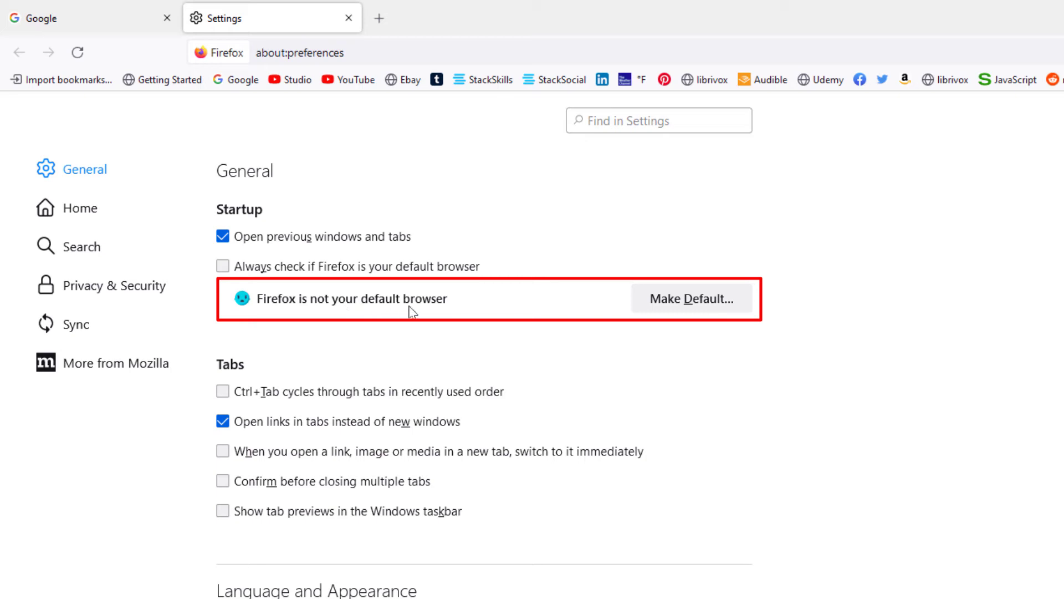
click(686, 304)
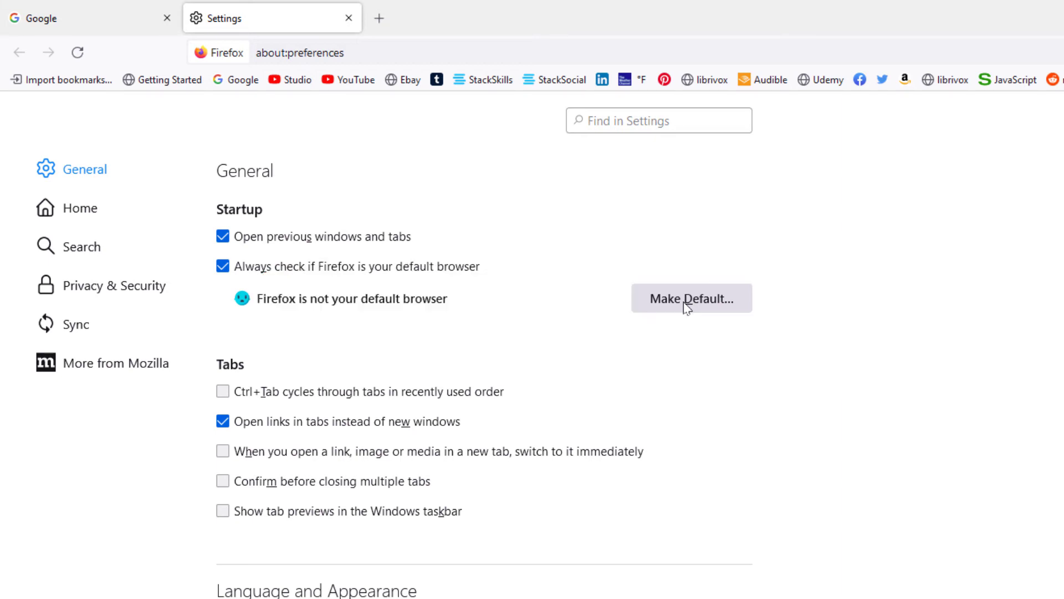